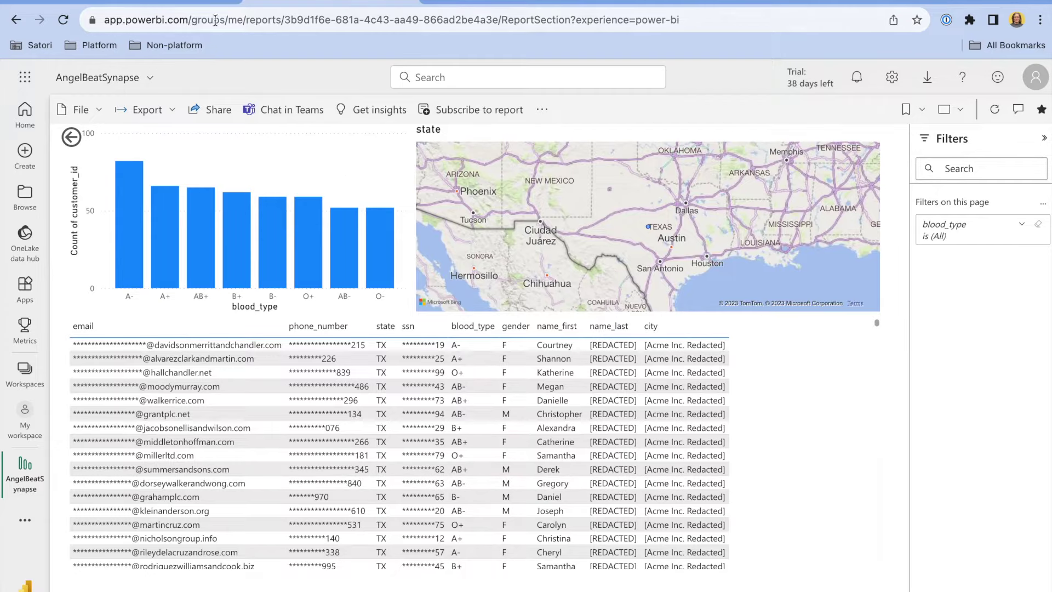
Switch to the My Apps dashboard, launch TYA Satori SSO and sign in with the first demo user account
{"action": "left_click", "coordinate": [219, 3]}
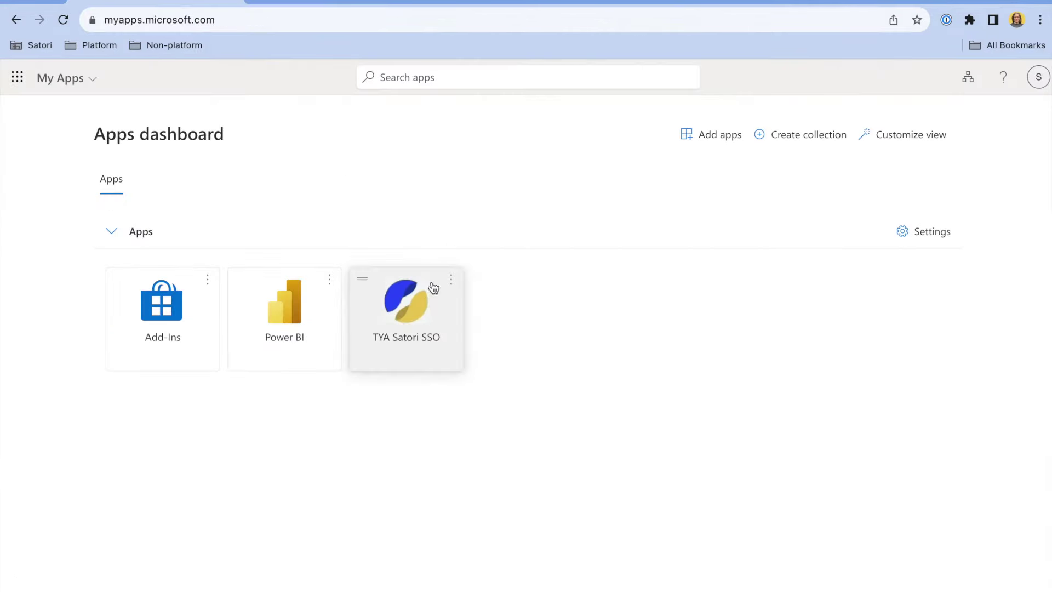
{"action": "left_click", "coordinate": [414, 318]}
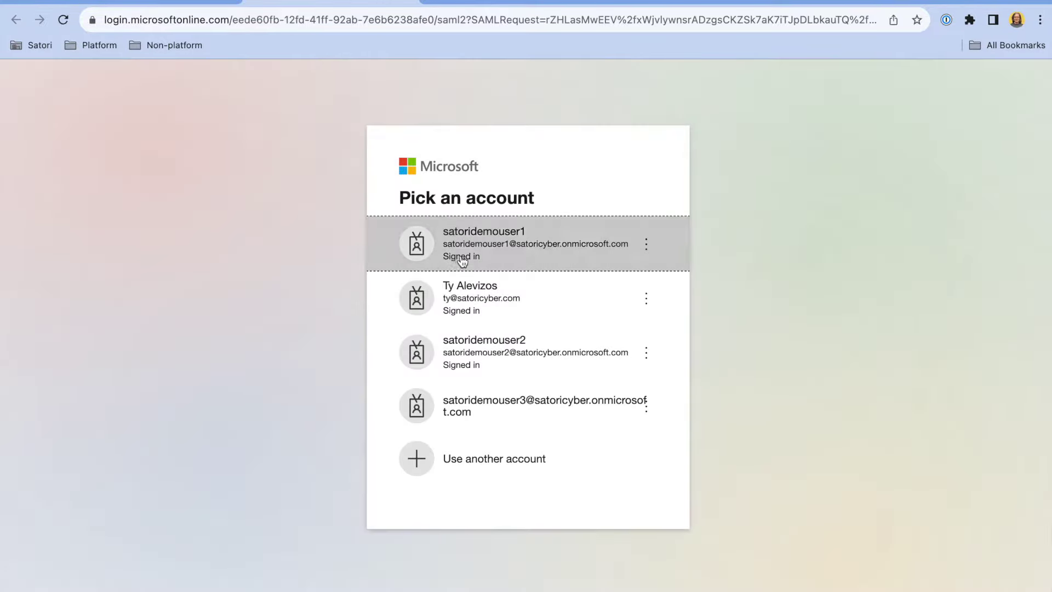
{"action": "left_click", "coordinate": [461, 256]}
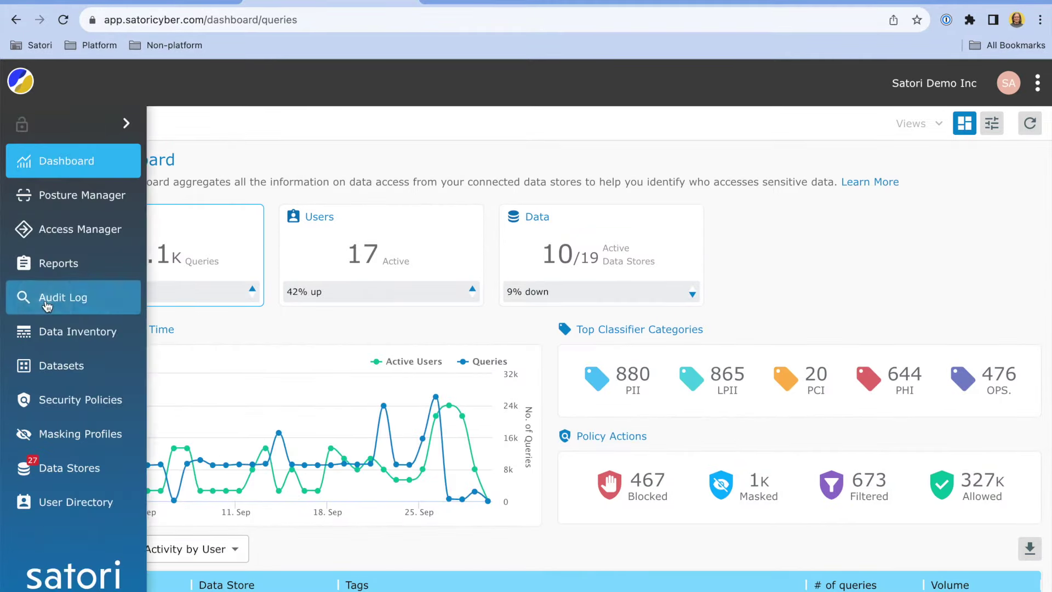
Open Satori's Audit Log and filter the entries to the last 5 minutes
{"action": "left_click", "coordinate": [46, 302]}
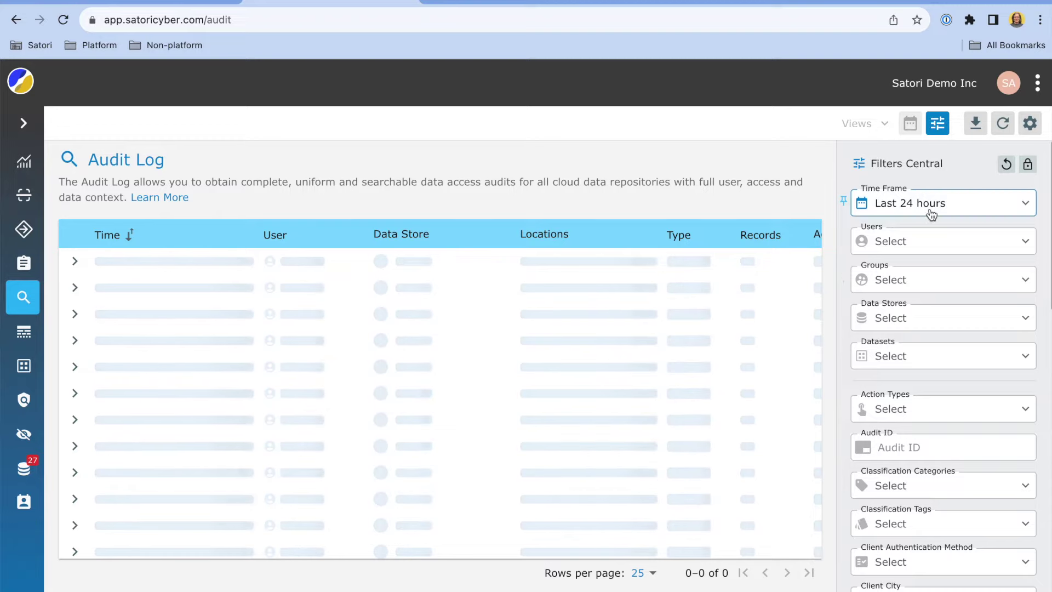
{"action": "left_click", "coordinate": [927, 207]}
{"action": "left_click", "coordinate": [918, 236]}
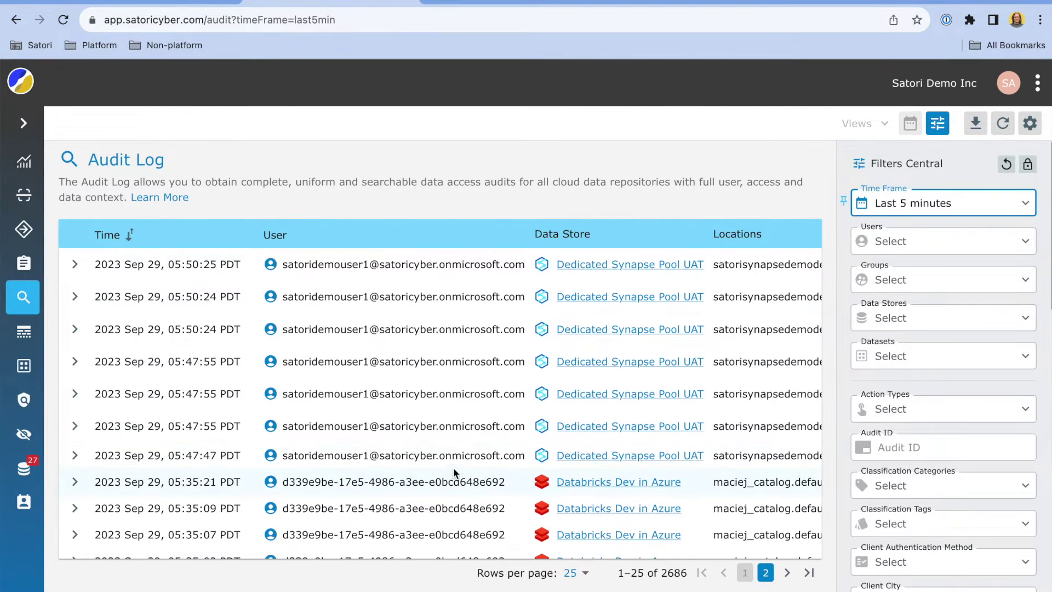
Expand the newest audit entry and examine its query, access rule details, metadata properties and result set tags
{"action": "scroll", "coordinate": [661, 296], "scroll_direction": "right", "scroll_amount": 6}
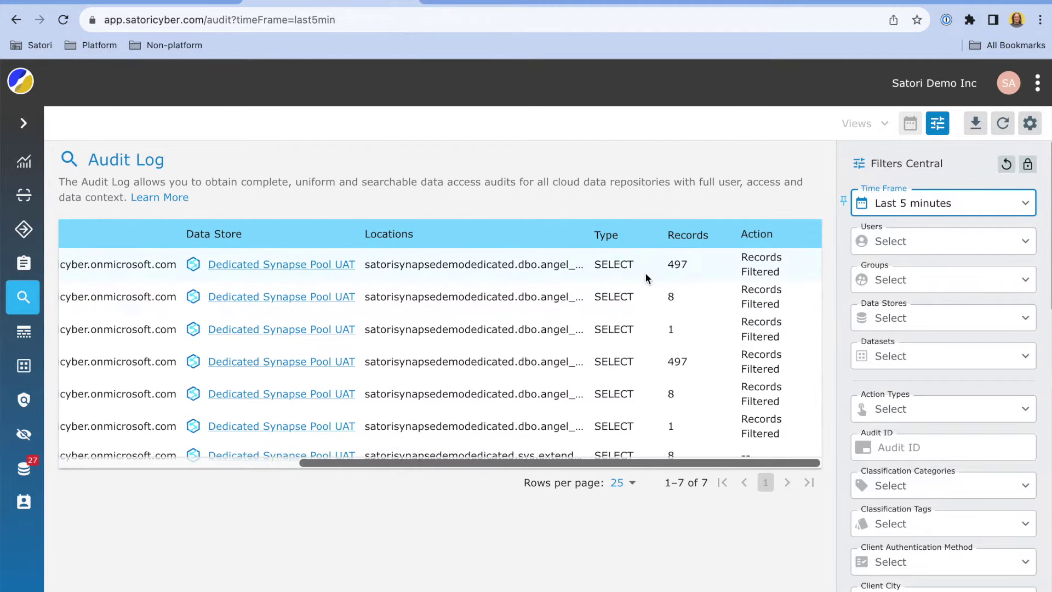
{"action": "scroll", "coordinate": [384, 329], "scroll_direction": "left", "scroll_amount": 6}
{"action": "left_click", "coordinate": [75, 264]}
{"action": "scroll", "coordinate": [390, 356], "scroll_direction": "down", "scroll_amount": 5}
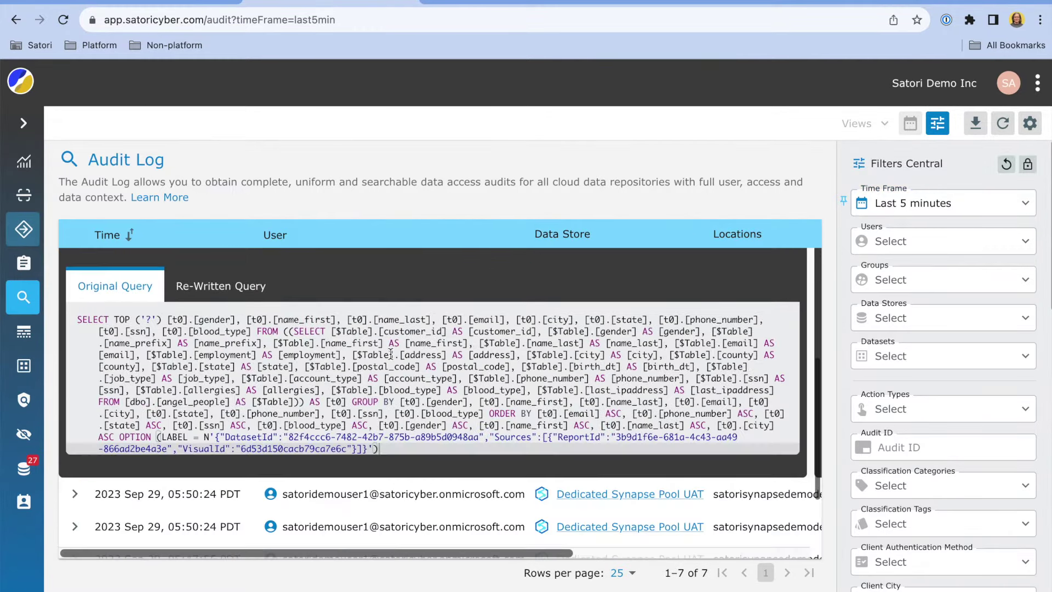
{"action": "scroll", "coordinate": [360, 371], "scroll_direction": "up", "scroll_amount": 5}
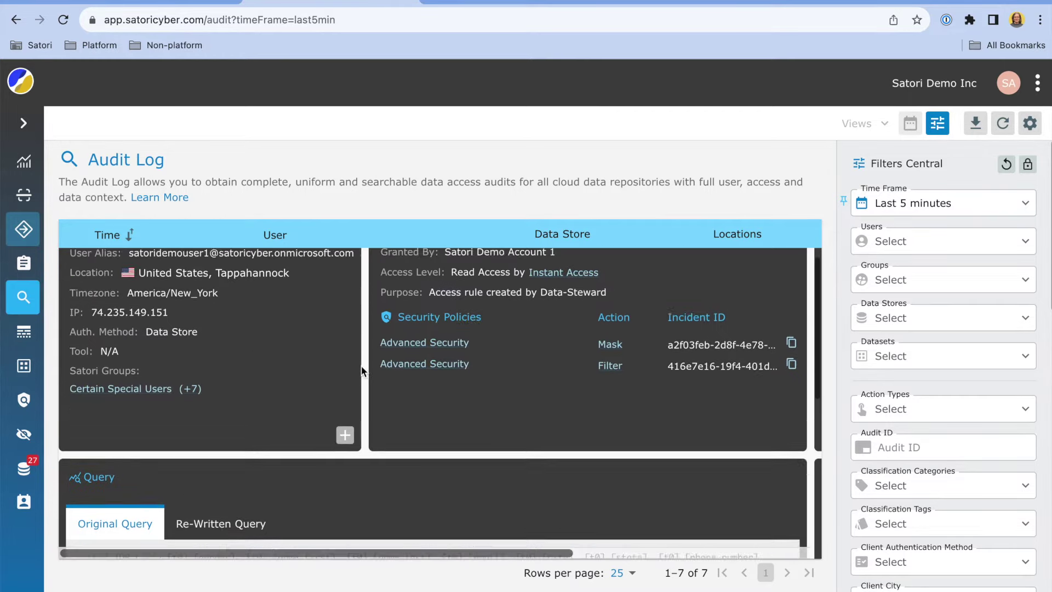
{"action": "scroll", "coordinate": [522, 417], "scroll_direction": "right", "scroll_amount": 3}
{"action": "scroll", "coordinate": [464, 440], "scroll_direction": "up", "scroll_amount": 5}
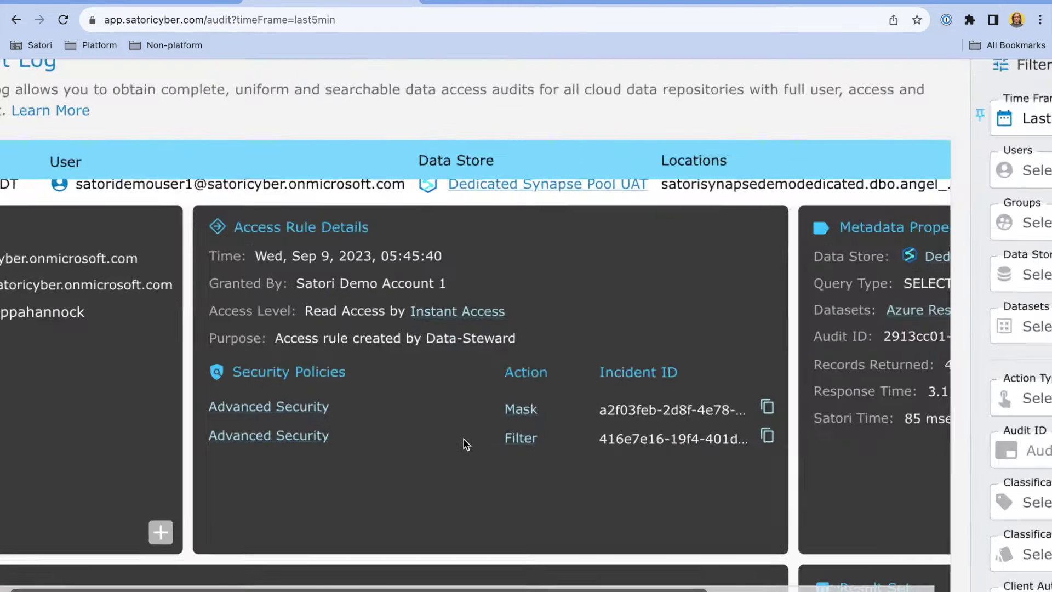
{"action": "scroll", "coordinate": [689, 457], "scroll_direction": "right", "scroll_amount": 8}
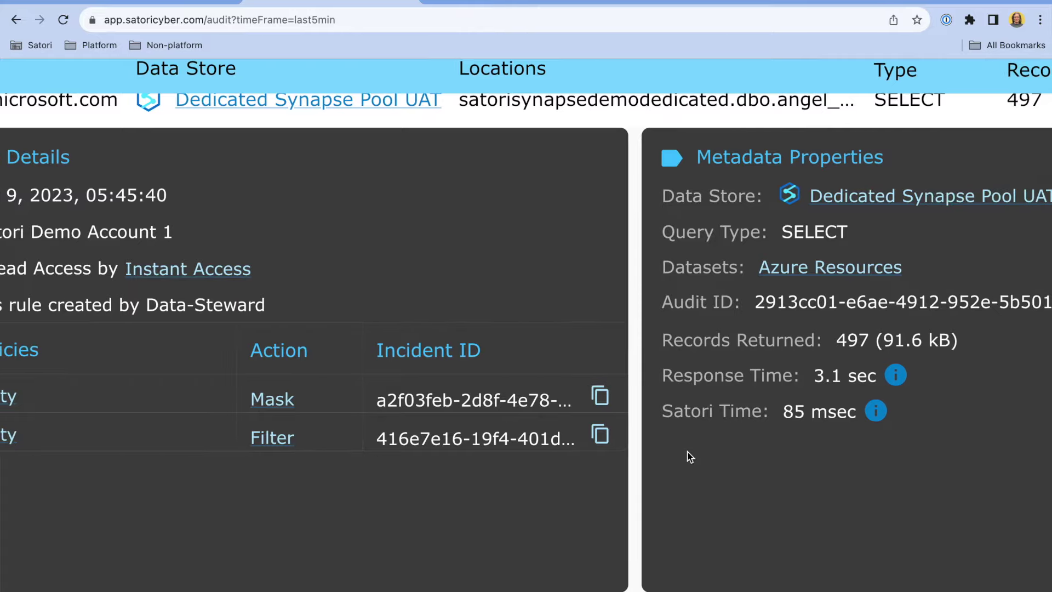
{"action": "scroll", "coordinate": [689, 457], "scroll_direction": "down", "scroll_amount": 8}
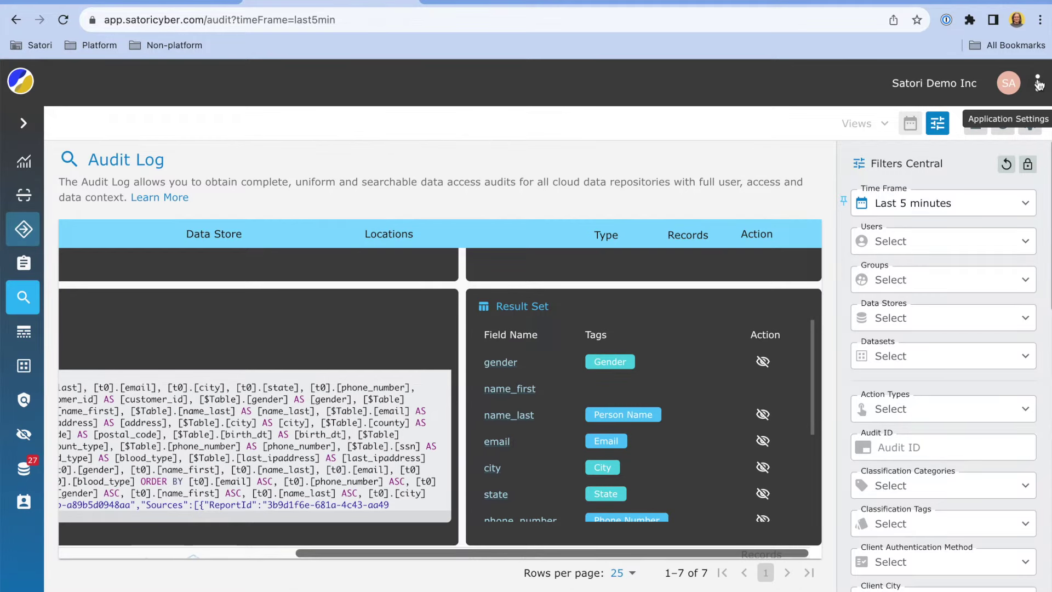
Open the data portal and look over the granted and the available datasets
{"action": "left_click", "coordinate": [1037, 82]}
{"action": "left_click", "coordinate": [968, 251]}
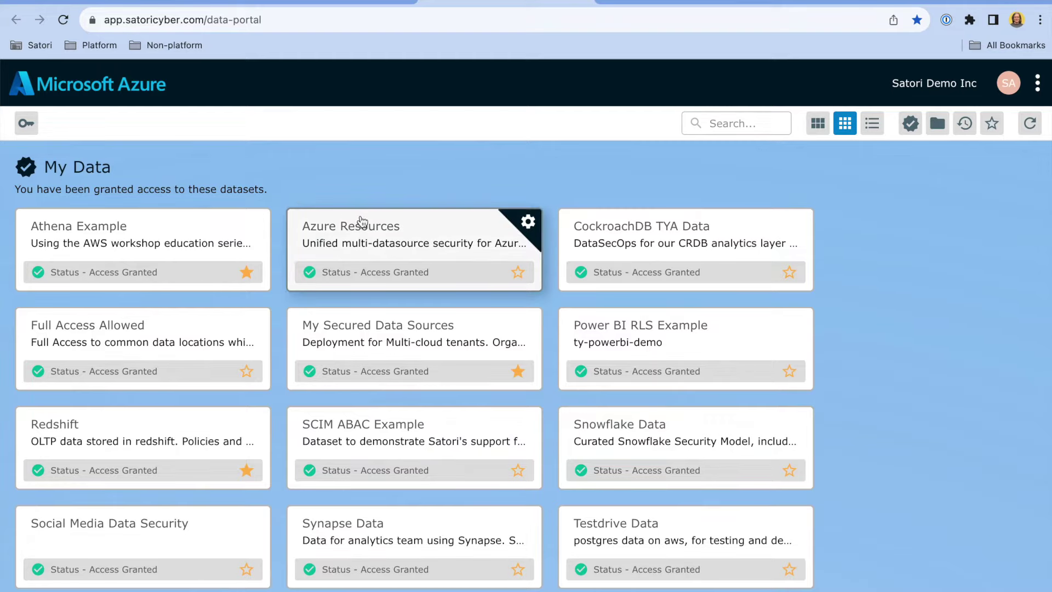
{"action": "scroll", "coordinate": [362, 221], "scroll_direction": "down", "scroll_amount": 7}
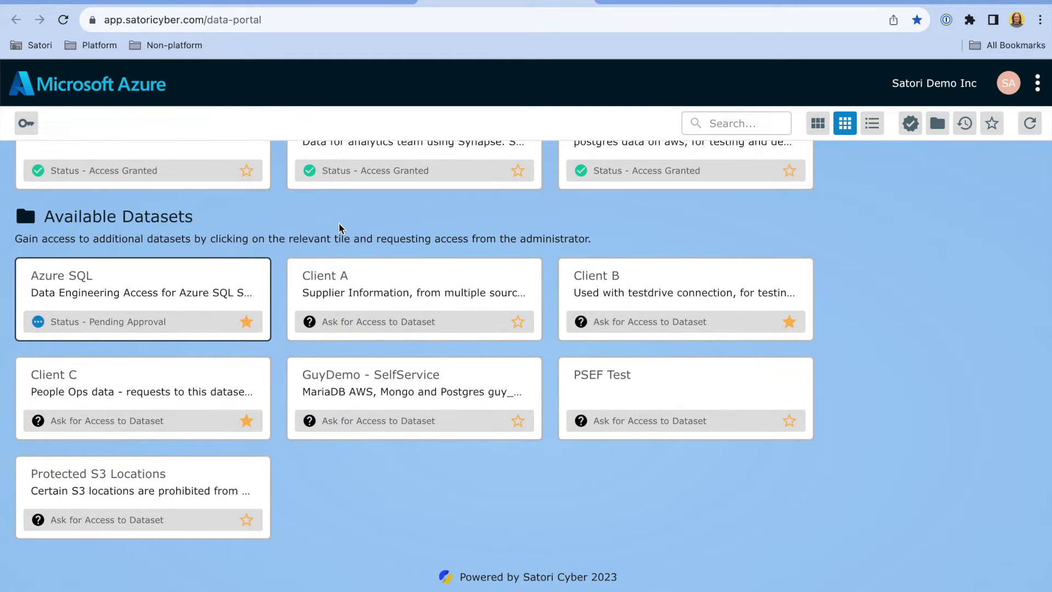
{"action": "scroll", "coordinate": [339, 224], "scroll_direction": "up", "scroll_amount": 7}
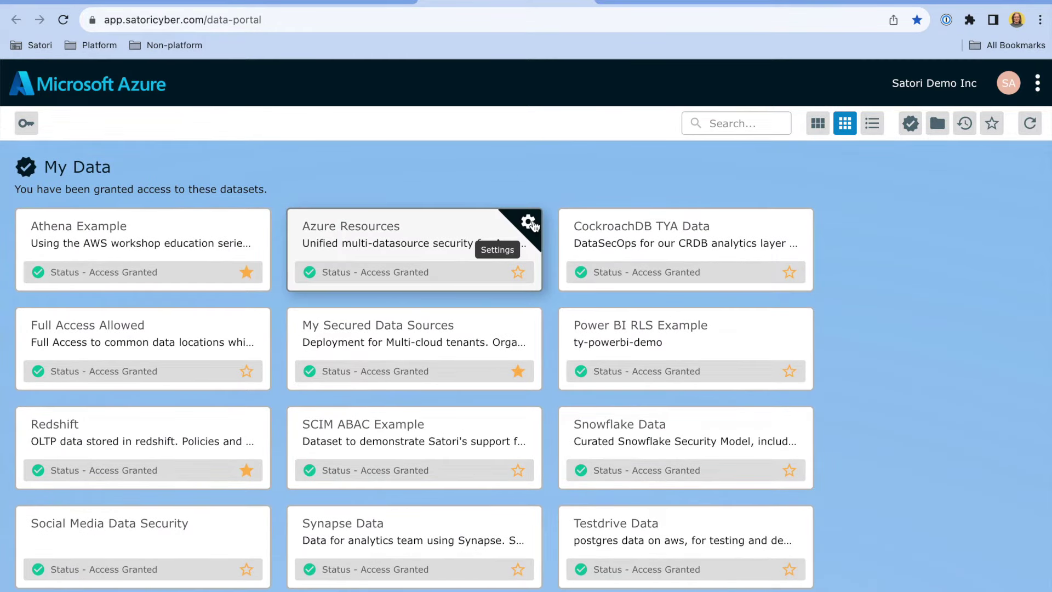
Start an access level change for the Azure Resources dataset and review the access rule options and included data stores
{"action": "left_click", "coordinate": [529, 222]}
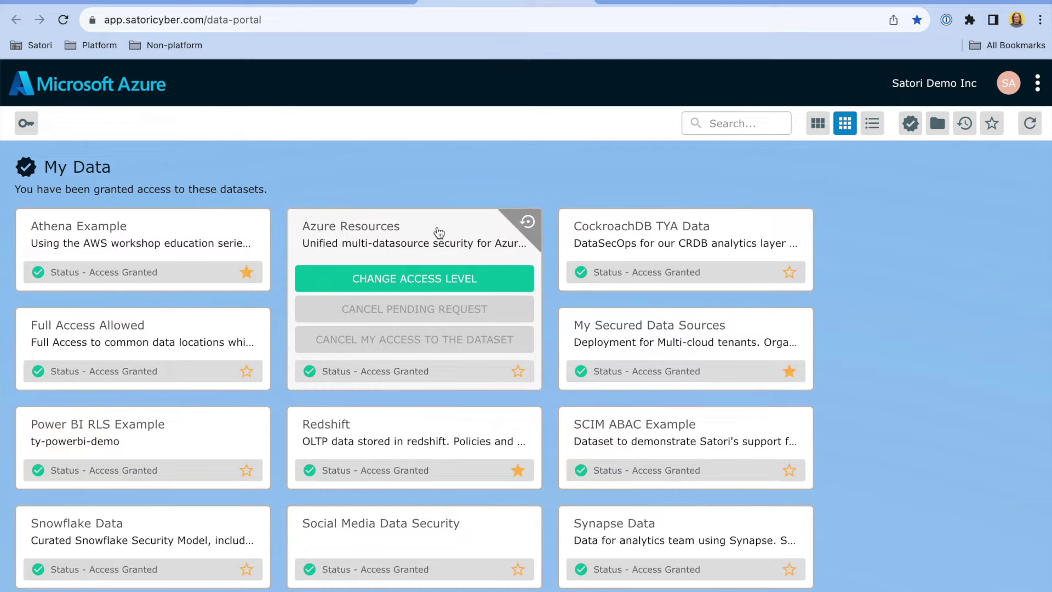
{"action": "left_click", "coordinate": [410, 278]}
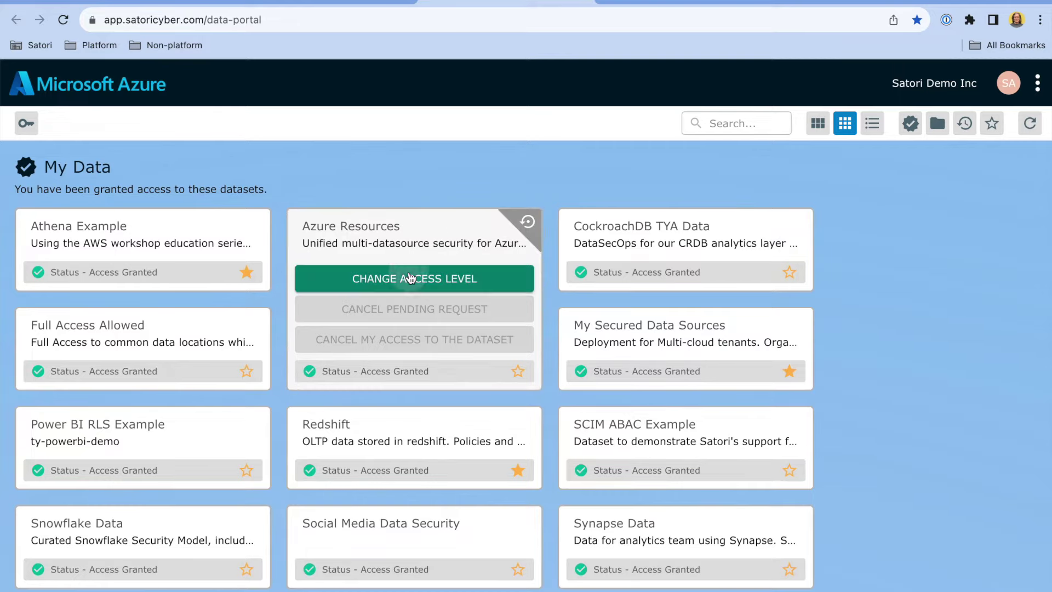
{"action": "left_click", "coordinate": [476, 438]}
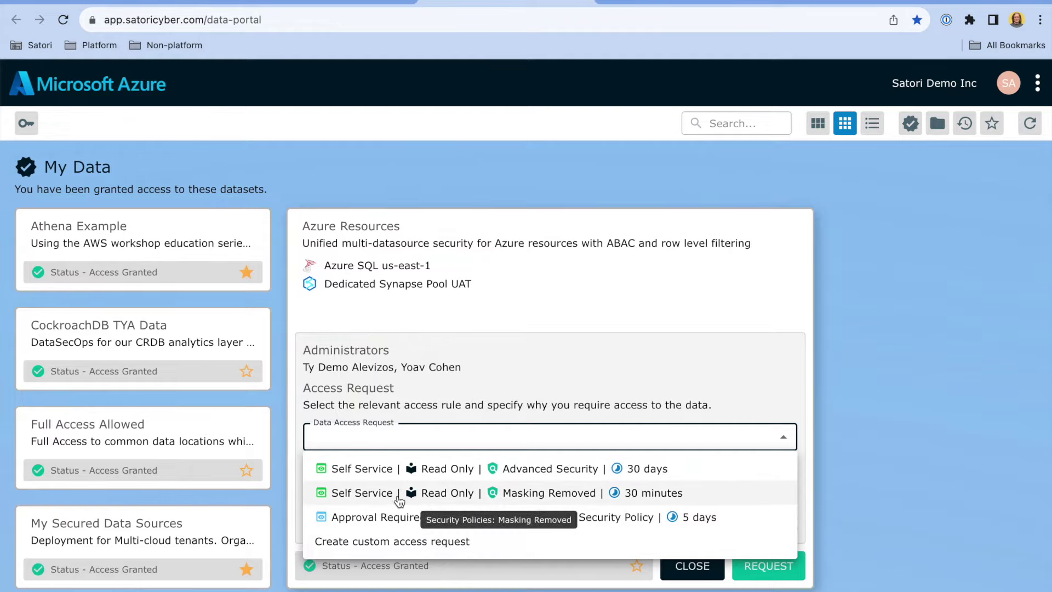
{"action": "left_click", "coordinate": [359, 282]}
{"action": "scroll", "coordinate": [359, 283], "scroll_direction": "up", "scroll_amount": 5}
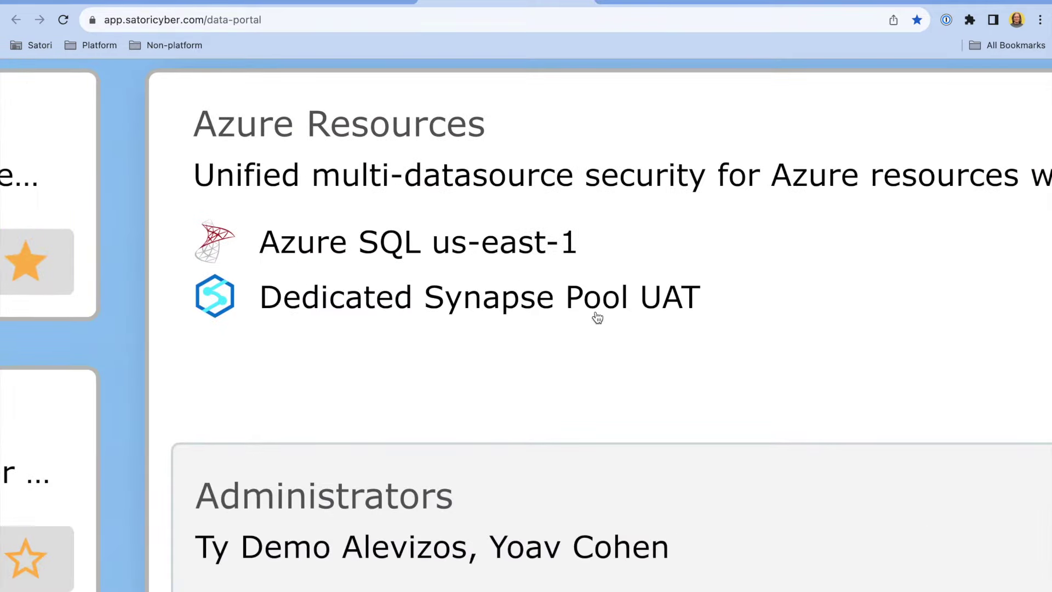
{"action": "scroll", "coordinate": [596, 317], "scroll_direction": "down", "scroll_amount": 5}
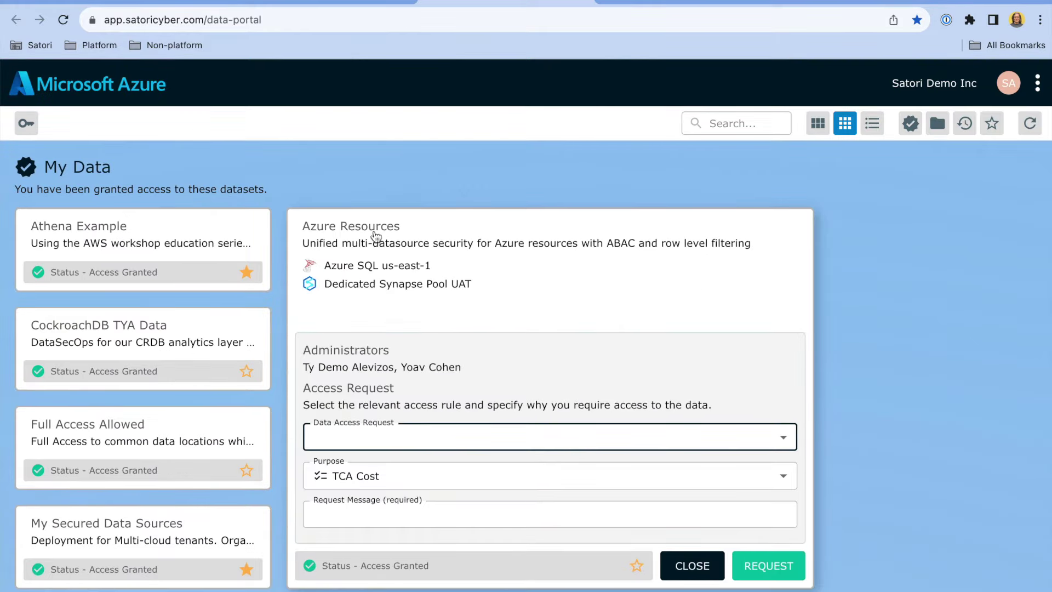
Request Self Service, Read Only access with Masking Removed for 30 minutes, purpose CSM Customer Research and message "ok ok"
{"action": "left_click", "coordinate": [454, 434]}
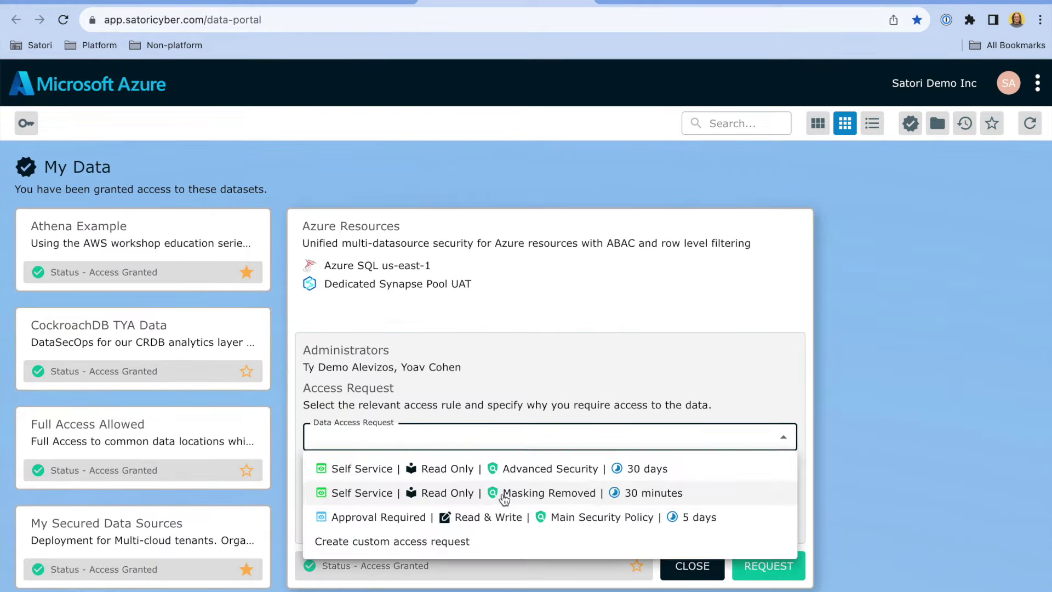
{"action": "left_click", "coordinate": [535, 498]}
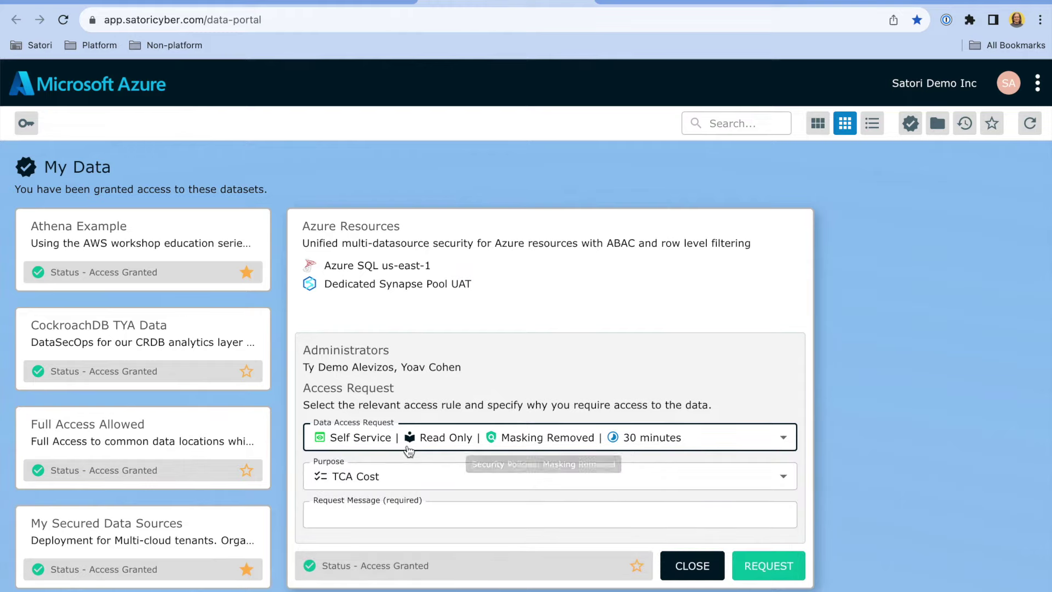
{"action": "left_click", "coordinate": [439, 476]}
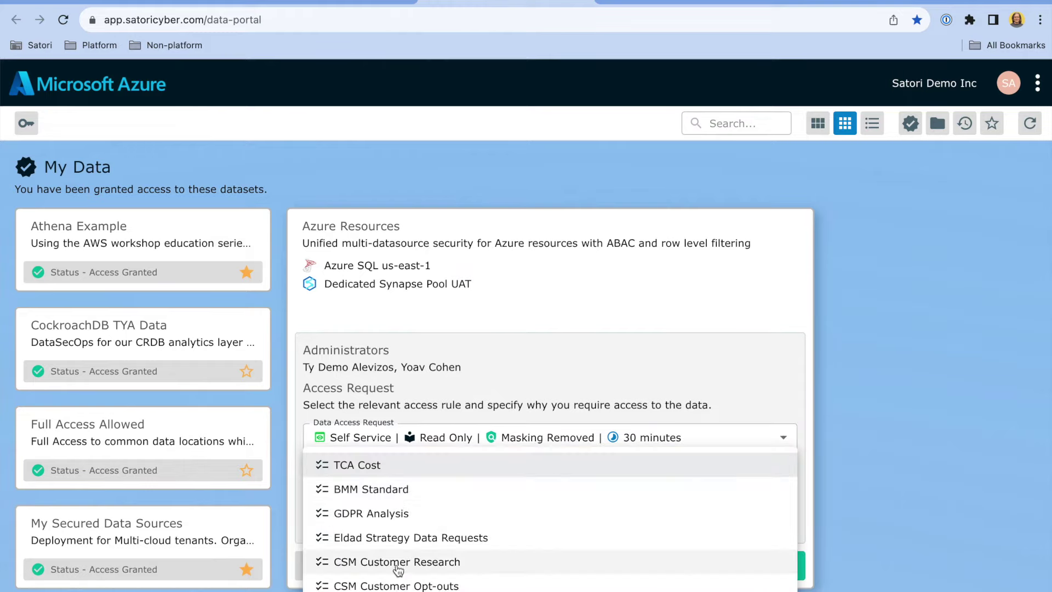
{"action": "left_click", "coordinate": [433, 564]}
{"action": "left_click", "coordinate": [458, 517]}
{"action": "type", "text": "ok ok"}
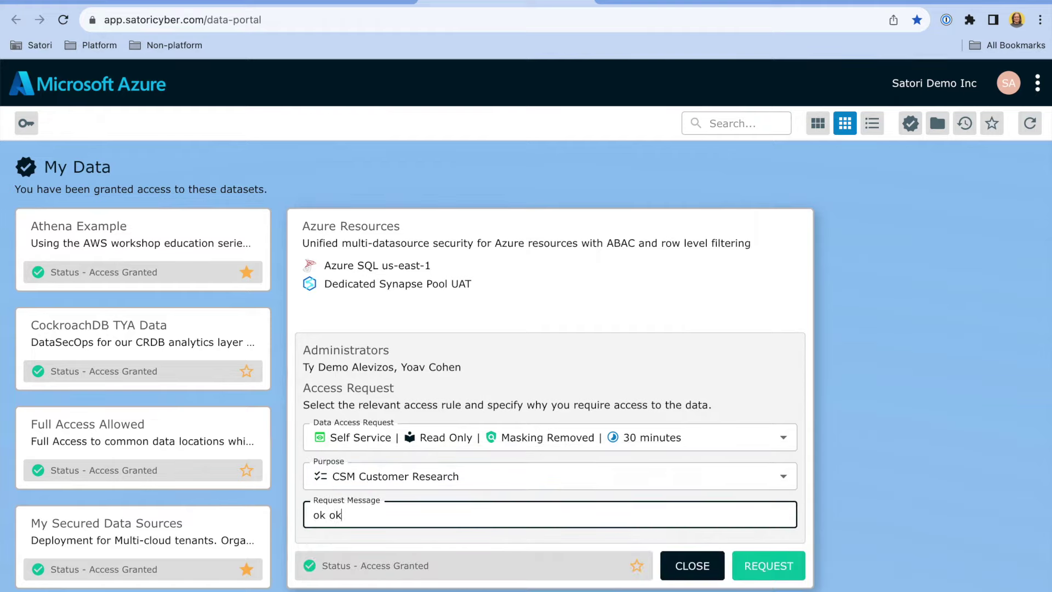
{"action": "left_click", "coordinate": [759, 567]}
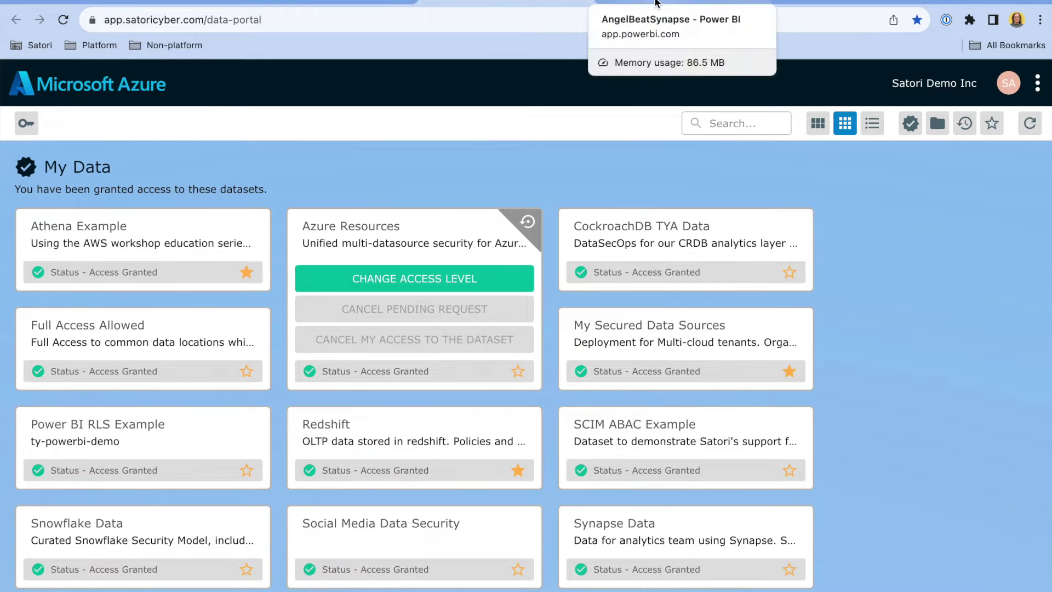
Switch to the AngelBeatSynapse report in Power BI and refresh its visuals
{"action": "left_click", "coordinate": [656, 2]}
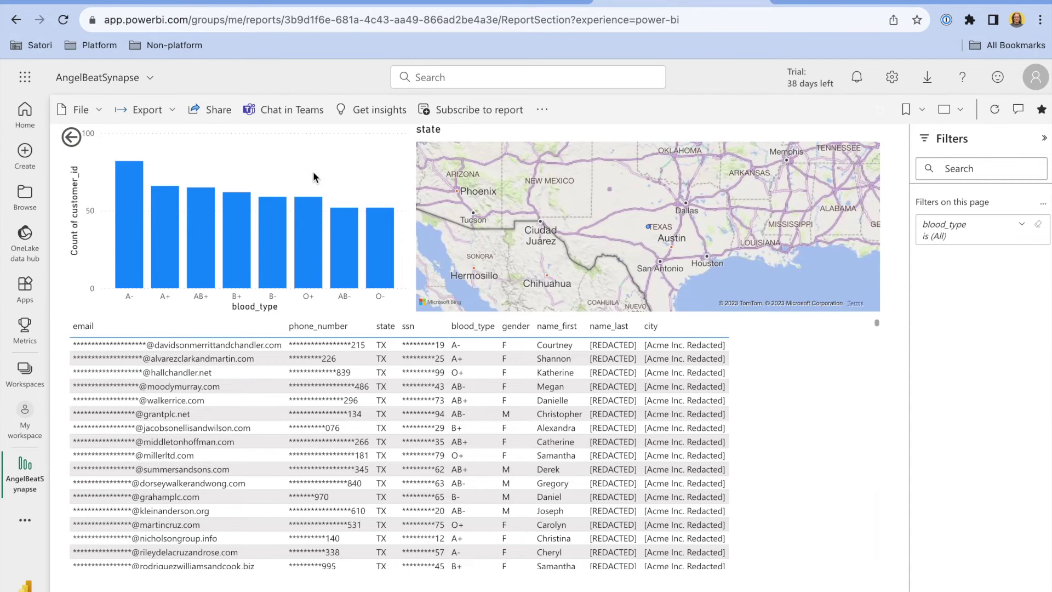
{"action": "left_click", "coordinate": [994, 109]}
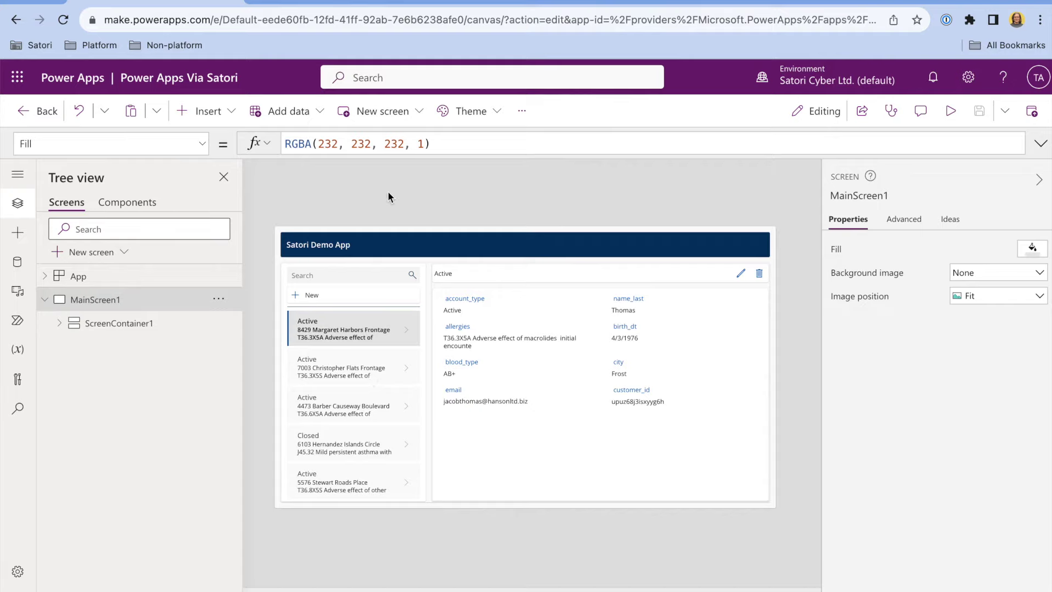
Switch back to Satori, open the Azure Resources dataset and review its definition and data store locations
{"action": "key", "text": "ctrl+Tab"}
{"action": "key", "text": "ctrl+Tab"}
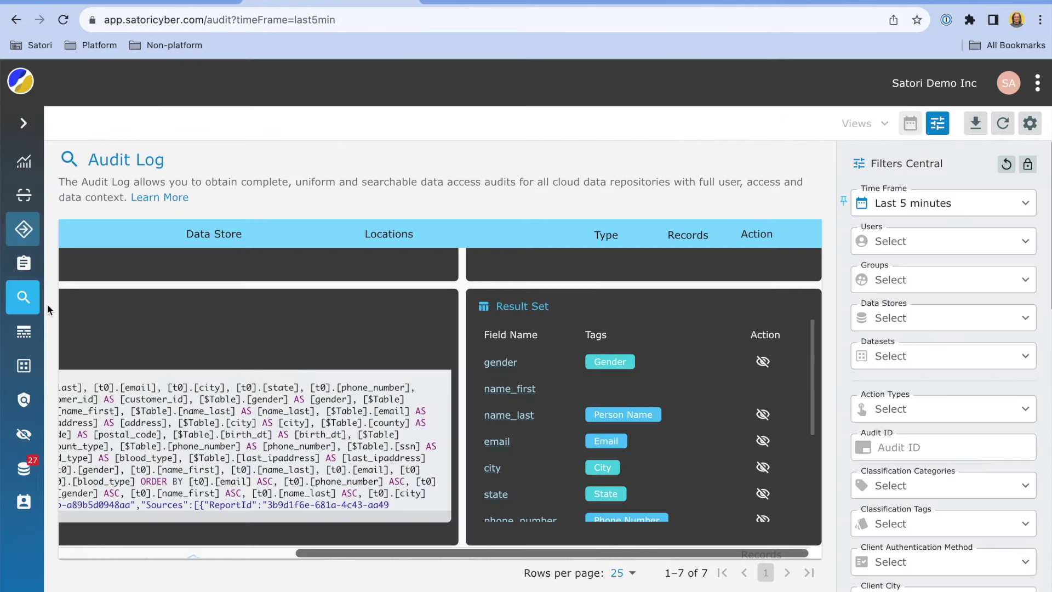
{"action": "mouse_move", "coordinate": [19, 348]}
{"action": "left_click", "coordinate": [49, 367]}
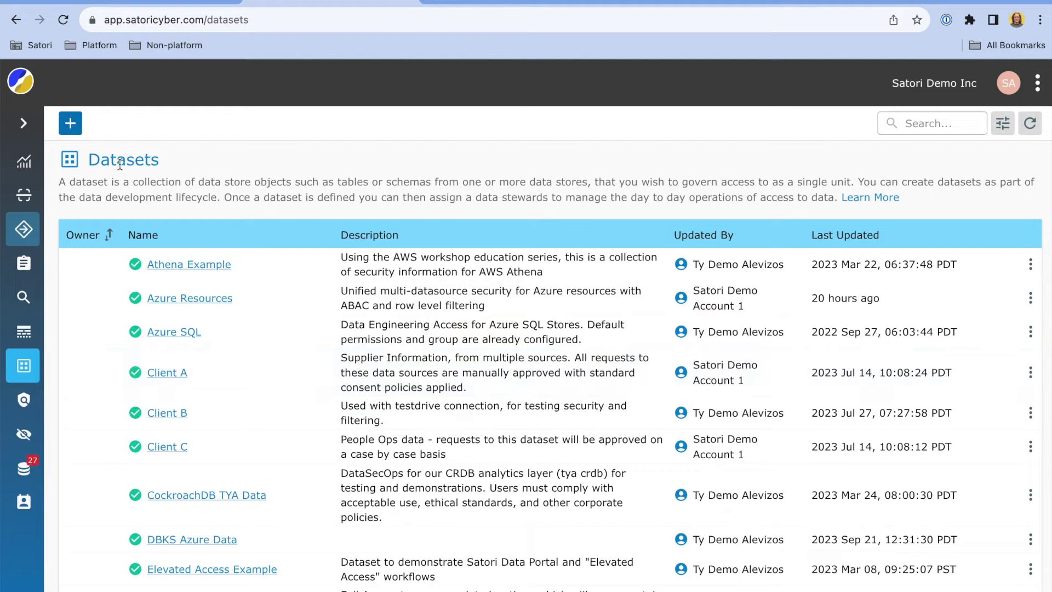
{"action": "scroll", "coordinate": [329, 518], "scroll_direction": "down", "scroll_amount": 1}
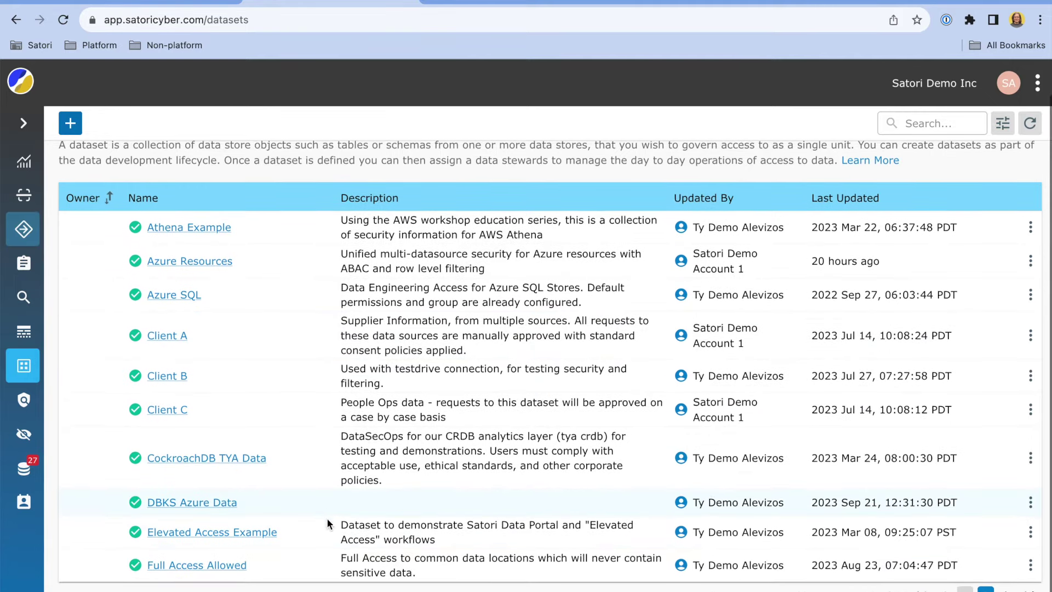
{"action": "left_click", "coordinate": [207, 265]}
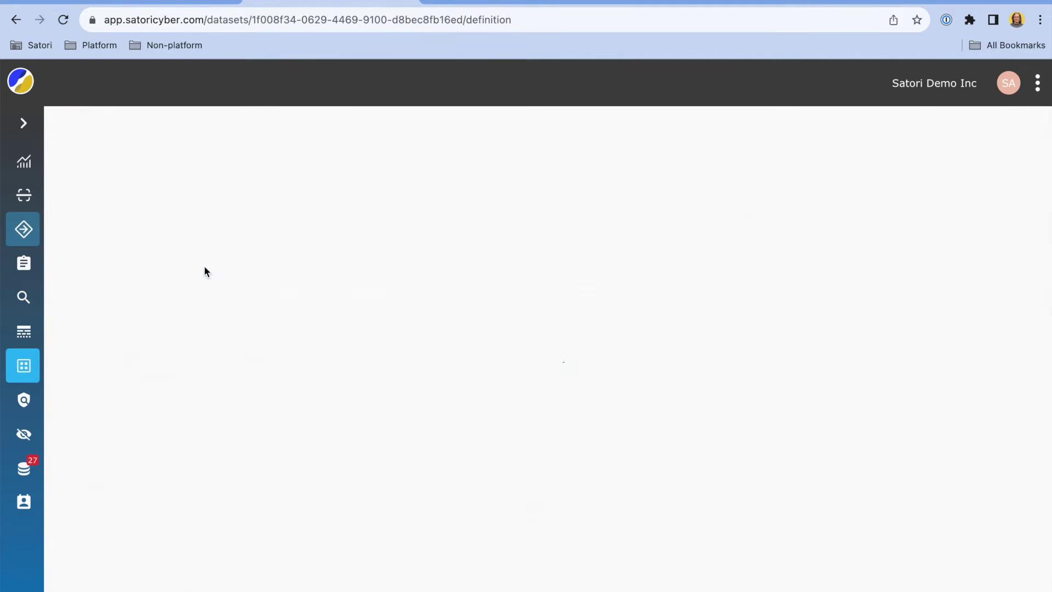
{"action": "scroll", "coordinate": [323, 488], "scroll_direction": "down", "scroll_amount": 1}
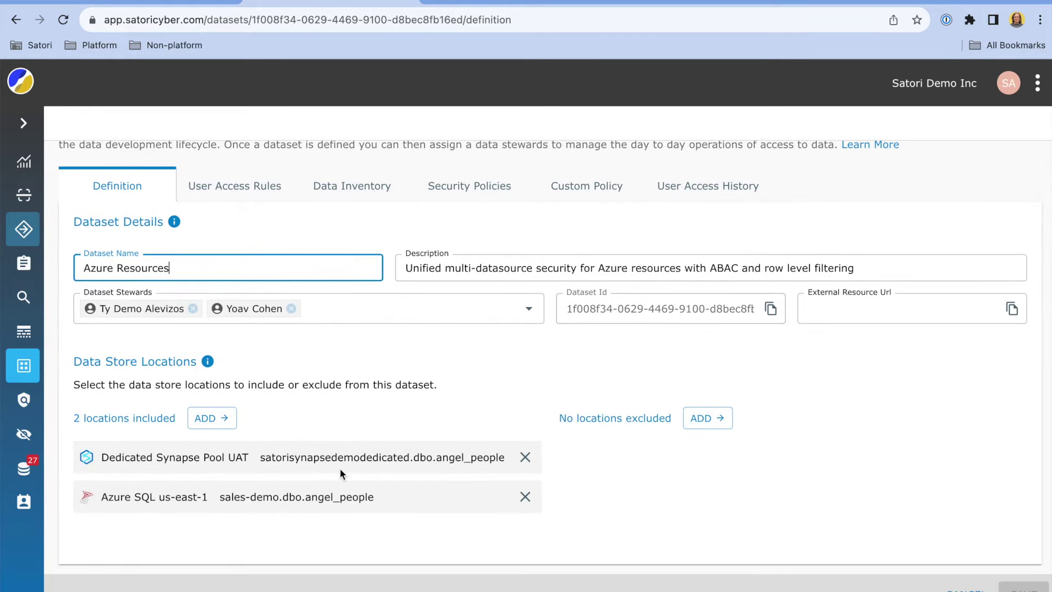
{"action": "scroll", "coordinate": [340, 469], "scroll_direction": "up", "scroll_amount": 1}
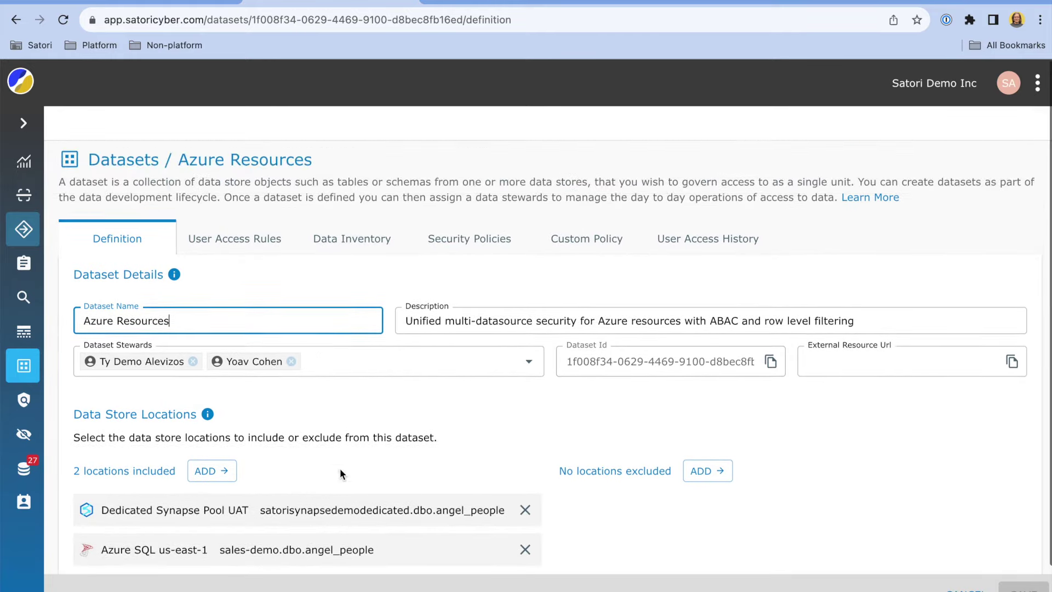
Open the dataset's user access rules and check when the demo account's self-service rule expires
{"action": "left_click", "coordinate": [235, 186]}
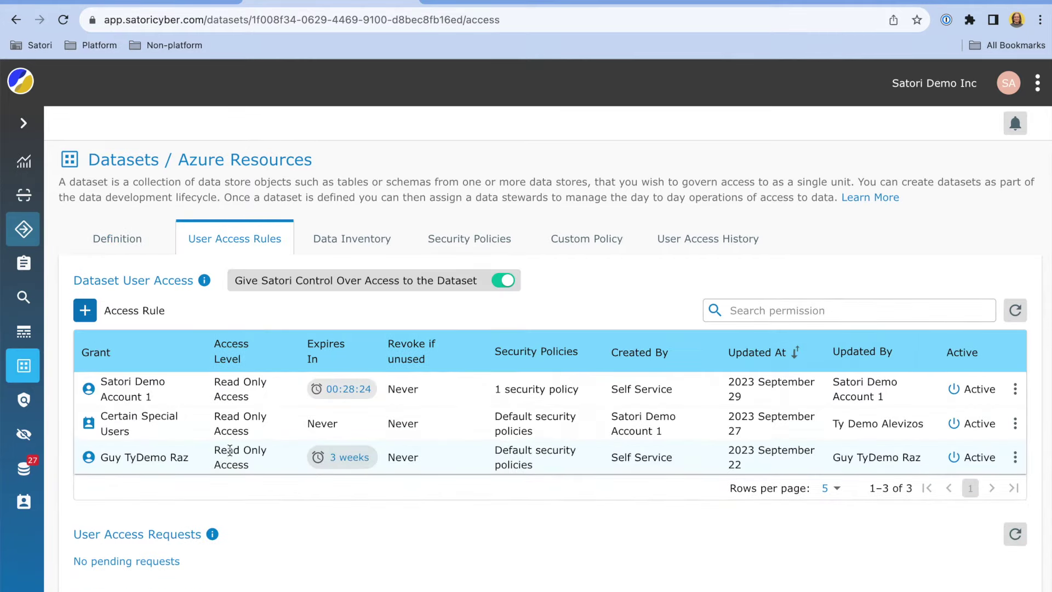
{"action": "scroll", "coordinate": [131, 393], "scroll_direction": "up", "scroll_amount": 5}
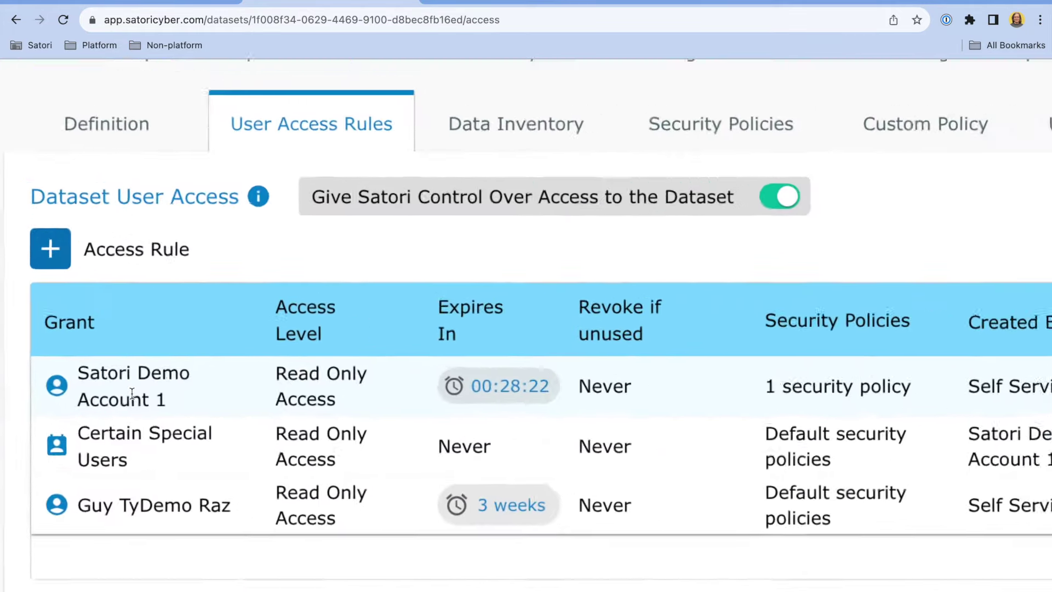
{"action": "mouse_move", "coordinate": [682, 382]}
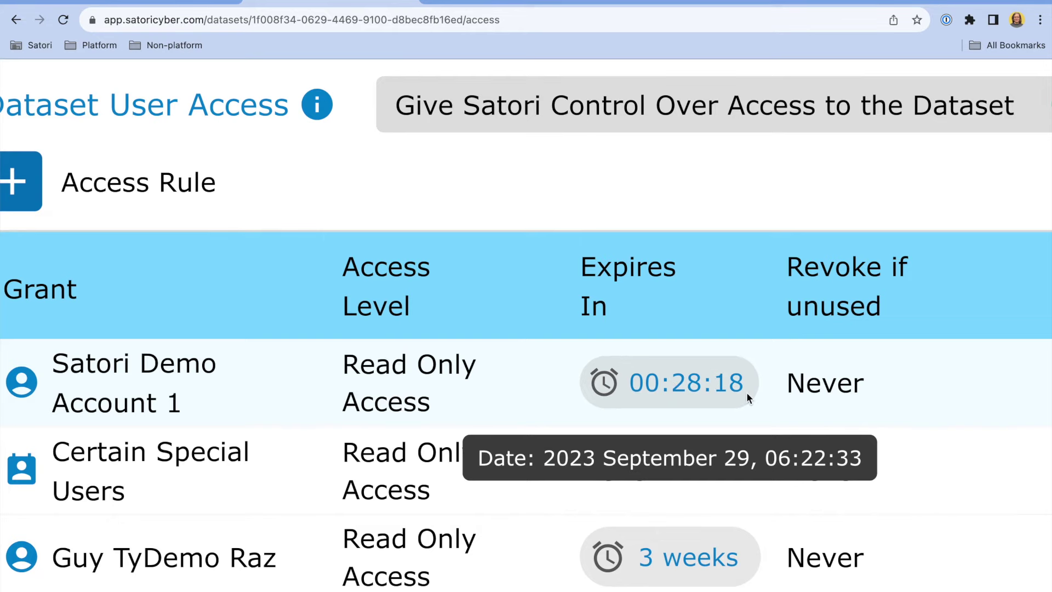
Review the Certain Special Users access rule, including its access level, expiry and security policies
{"action": "scroll", "coordinate": [746, 392], "scroll_direction": "down", "scroll_amount": 5}
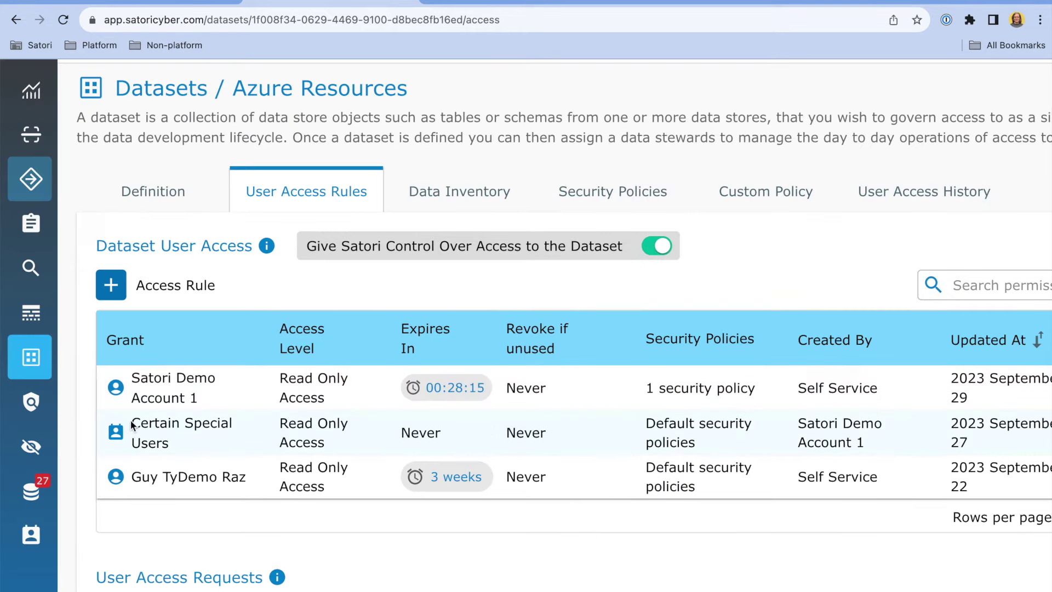
{"action": "left_click_drag", "start_coordinate": [132, 424], "coordinate": [180, 450]}
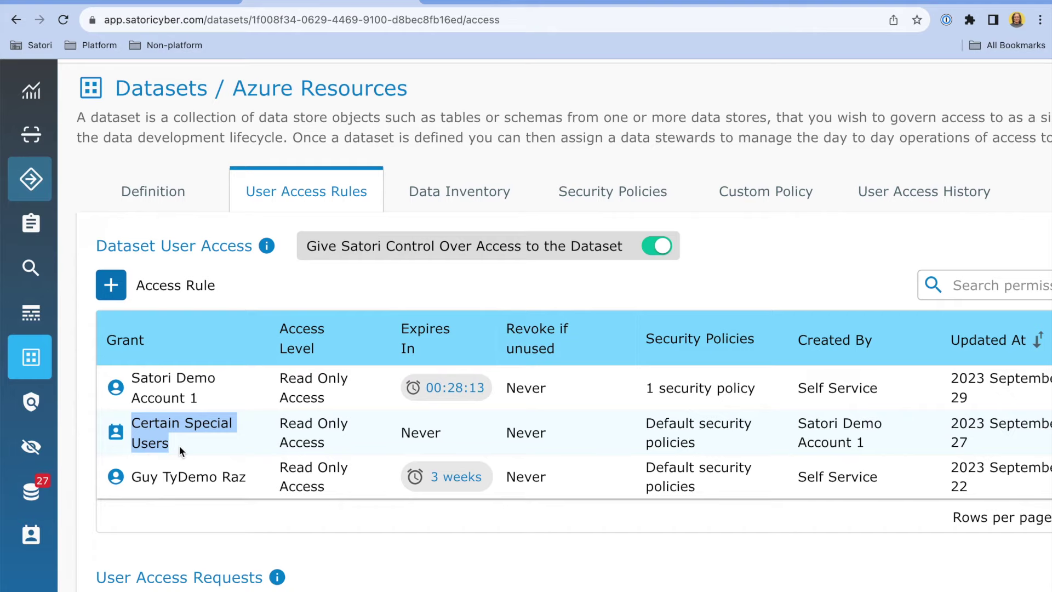
{"action": "left_click", "coordinate": [487, 436]}
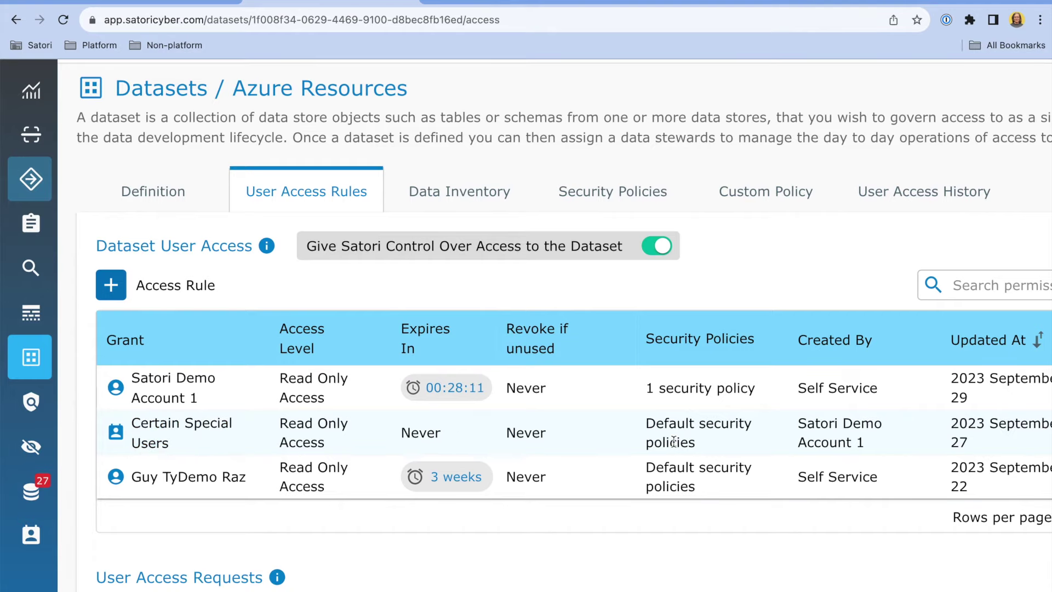
Revoke the demo account's self-service access rule on the Azure Resources dataset
{"action": "scroll", "coordinate": [682, 439], "scroll_direction": "right", "scroll_amount": 6}
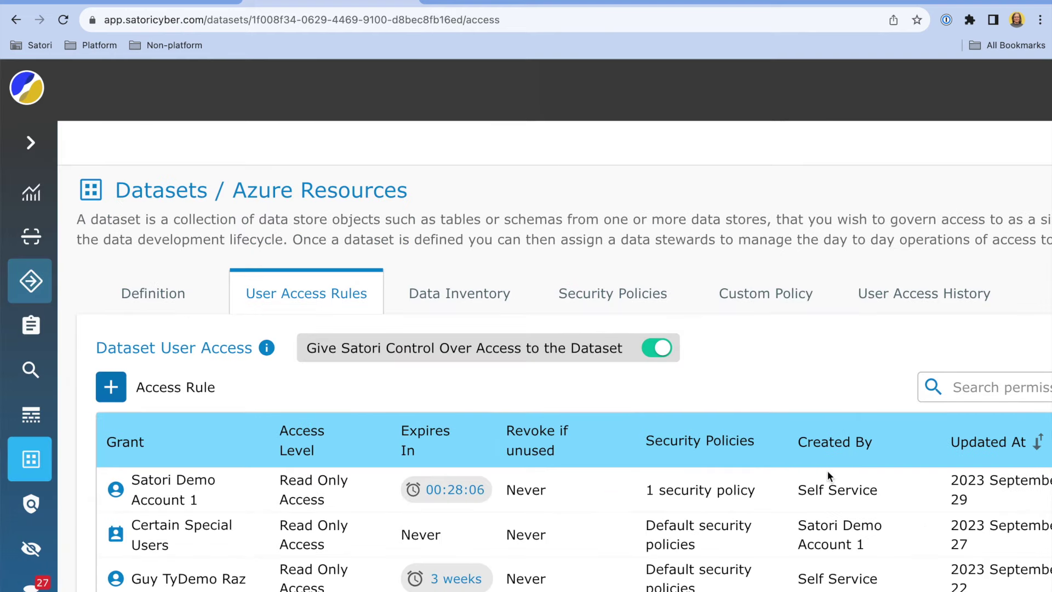
{"action": "left_click", "coordinate": [1004, 389]}
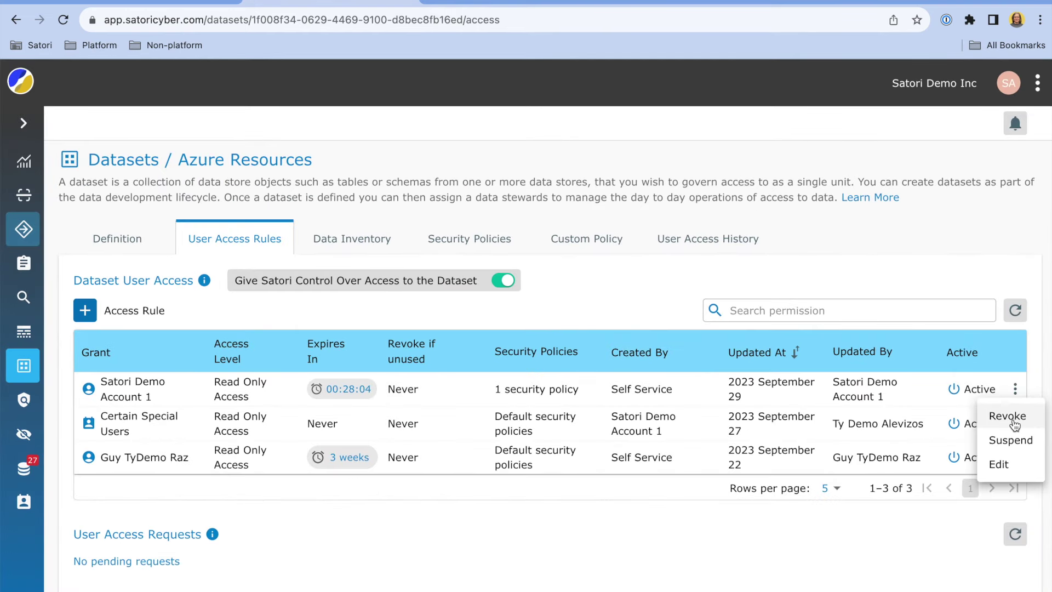
{"action": "left_click", "coordinate": [1014, 422]}
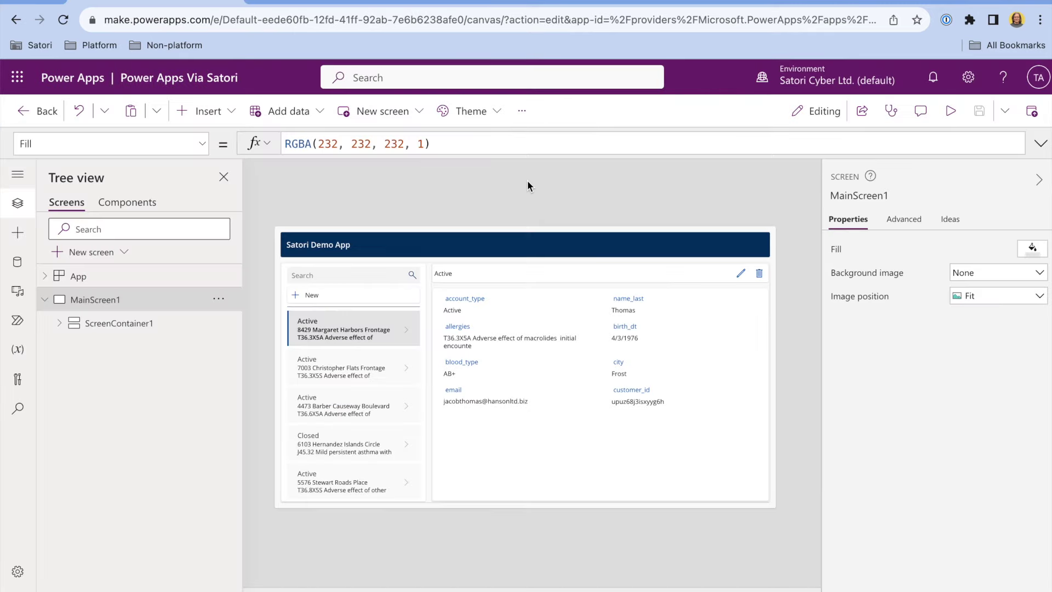
Switch to the Power Apps Via Satori app in Power Apps and refresh its [dbo].[angel_people] data source
{"action": "left_click", "coordinate": [18, 262]}
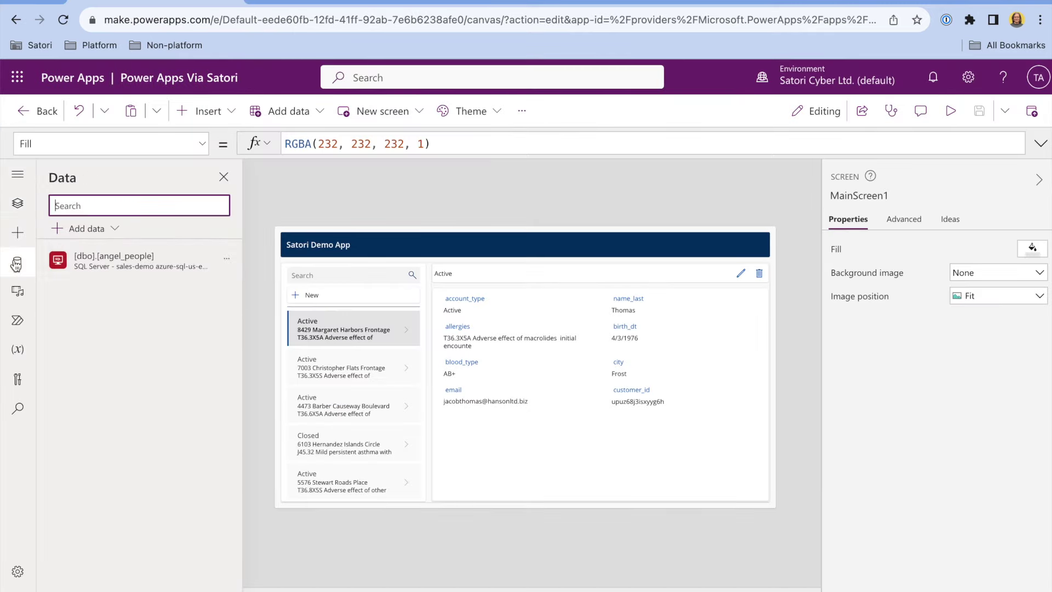
{"action": "left_click", "coordinate": [227, 262]}
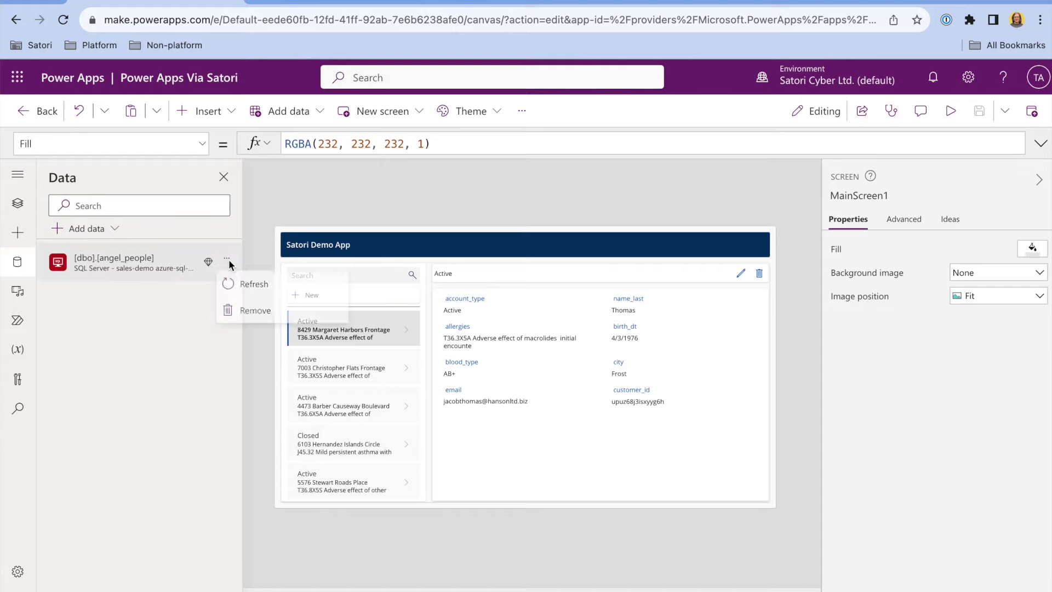
{"action": "left_click", "coordinate": [257, 296]}
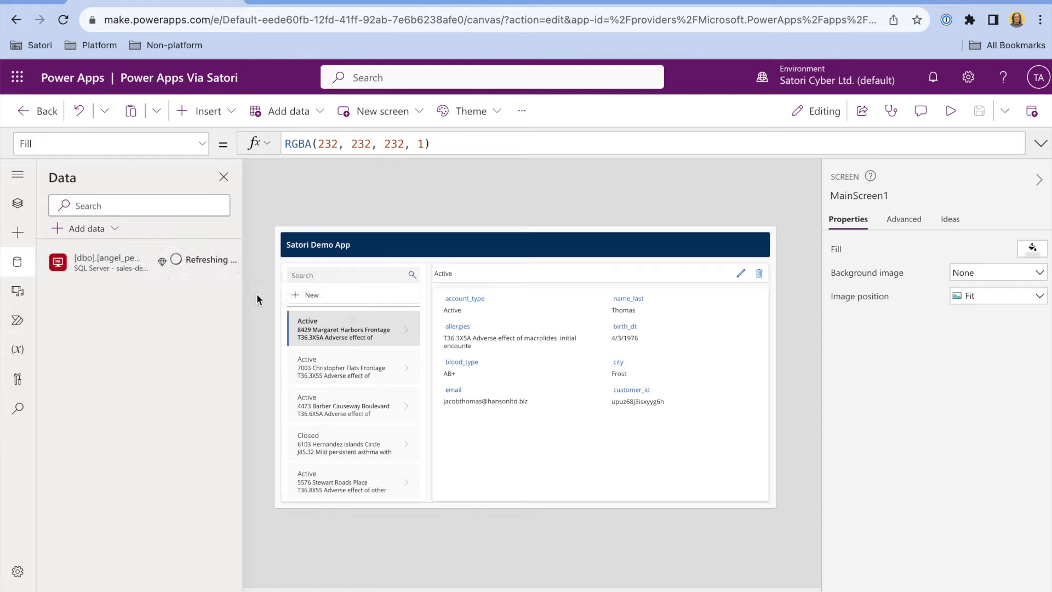